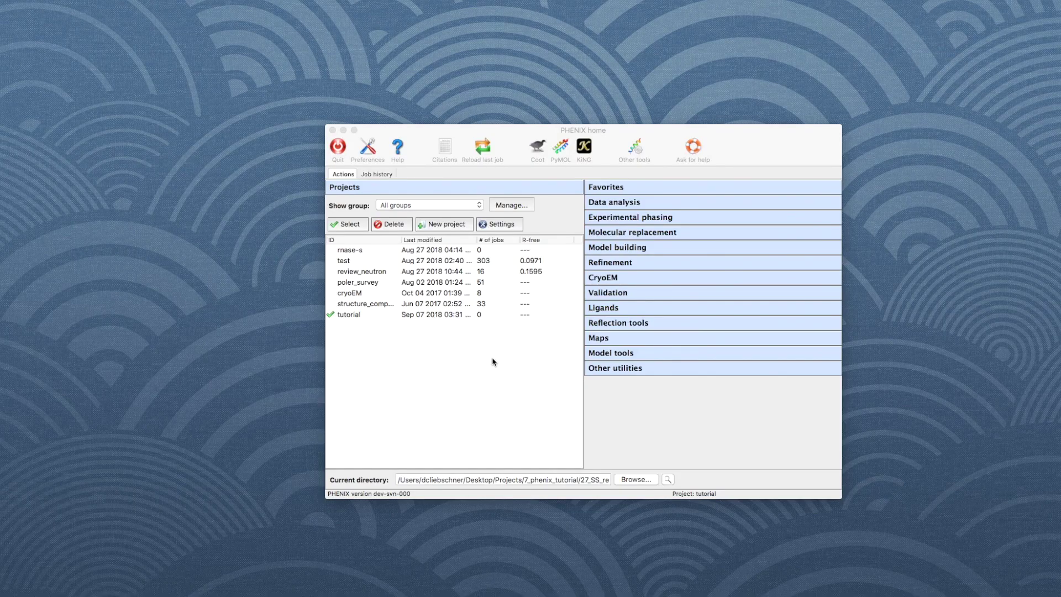
Step: Start a phenix.refine job and load model.pdb and data.mtz as its input files
left_click(596, 265)
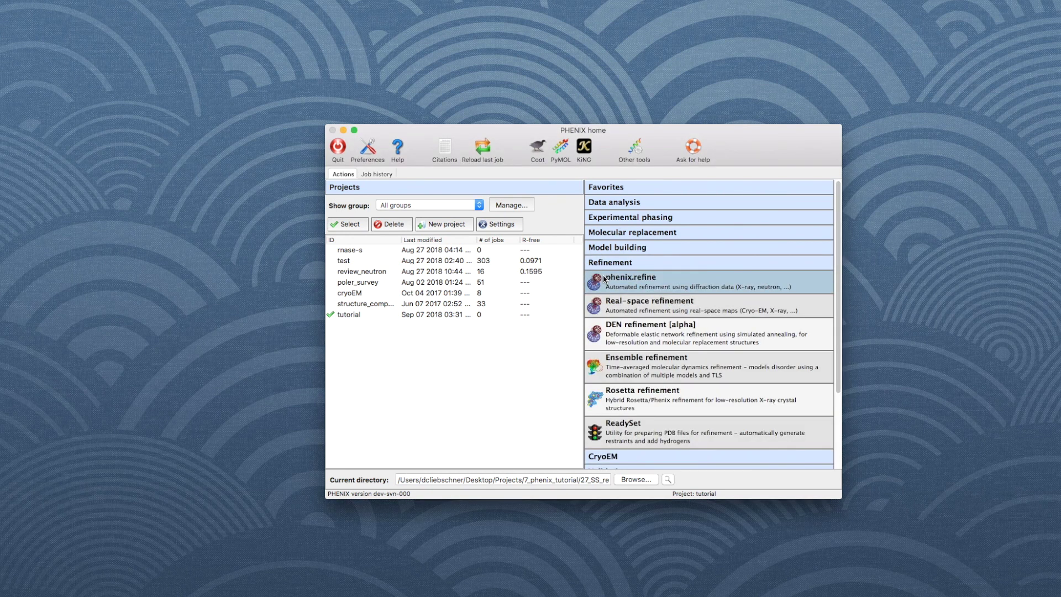
left_click(605, 279)
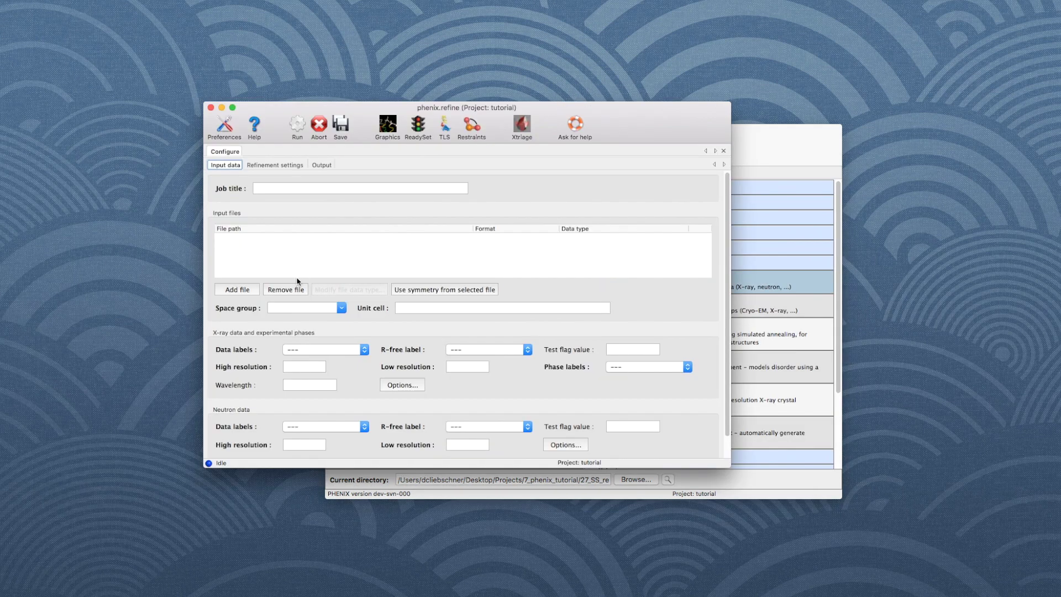
left_click(238, 290)
left_click(516, 136)
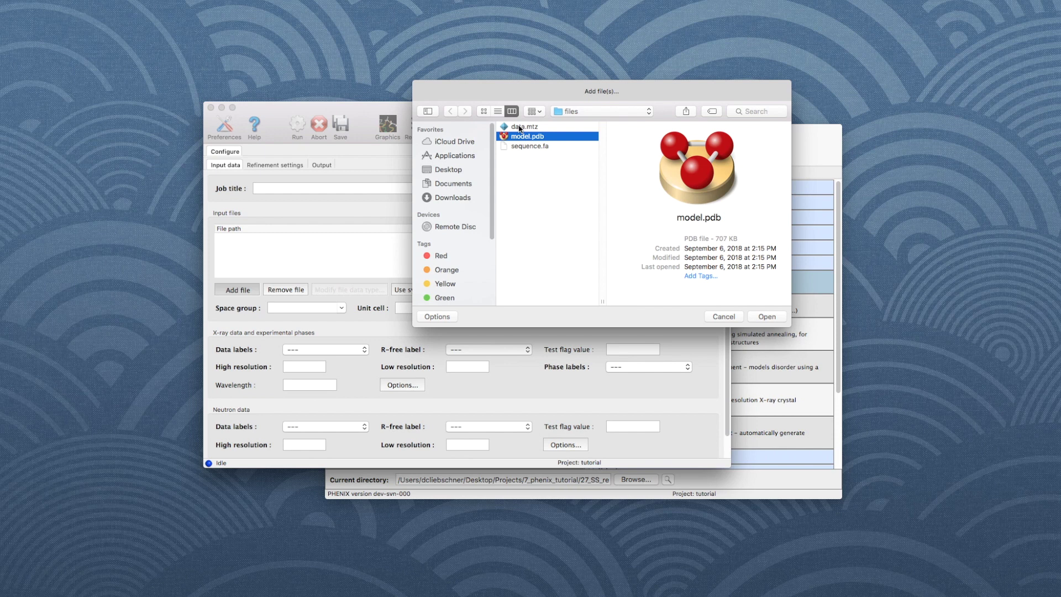
left_click(520, 127, "shift")
left_click(768, 316)
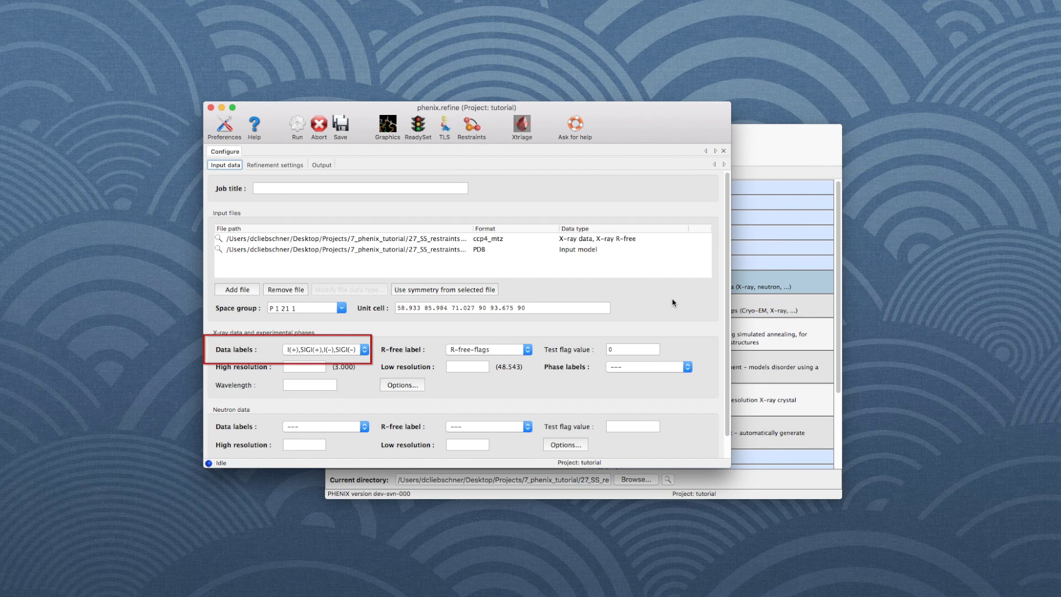
Step: Title the job 'tutorial' and show its refinement settings
left_click(375, 189)
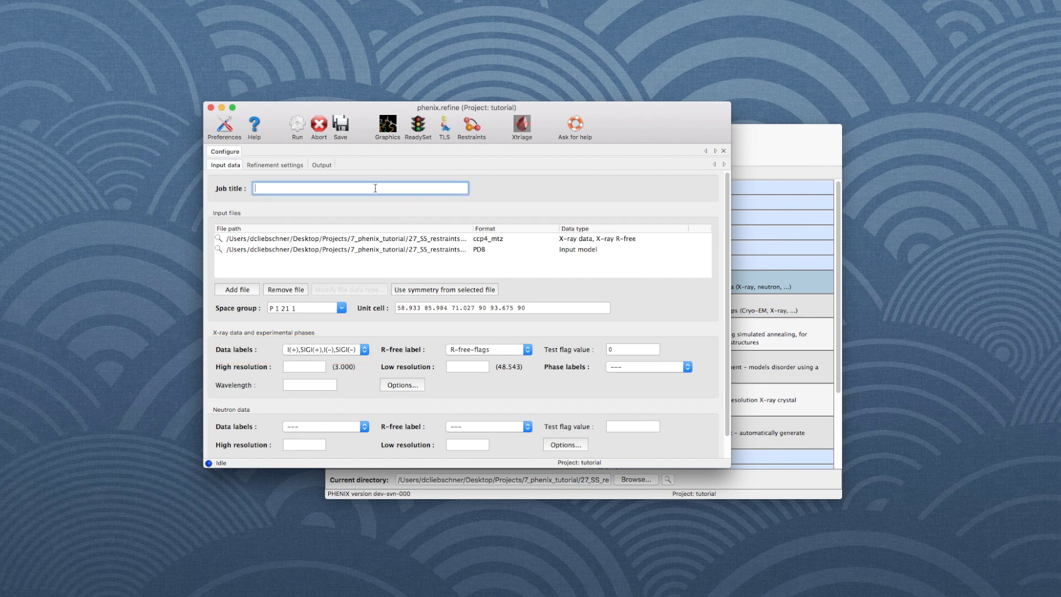
type("tutorial")
left_click(286, 166)
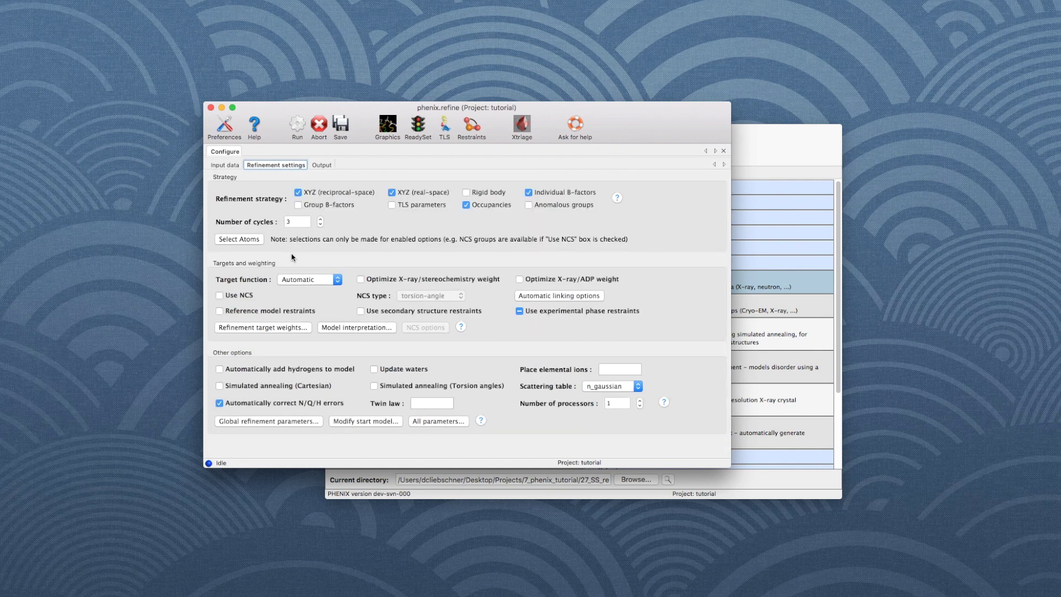
Step: Turn on Use secondary structure restraints and open the restraint Selection Editor for model.pdb
left_click(362, 313)
left_click(256, 240)
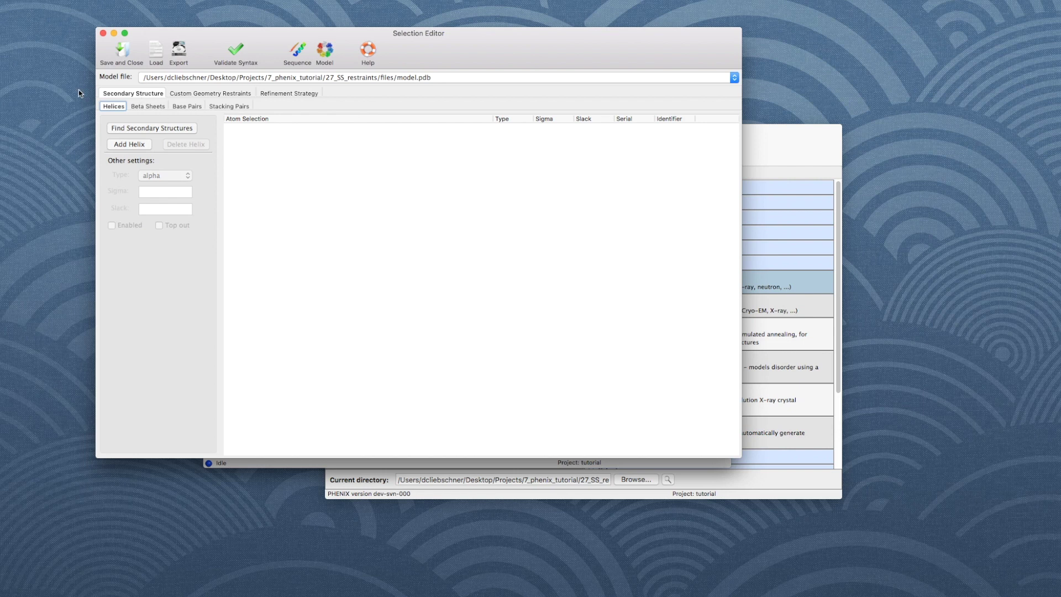
Step: Run Find Secondary Structures with default options, filling the list with 13 helices saved to model.pdb_ss.eff
left_click(189, 128)
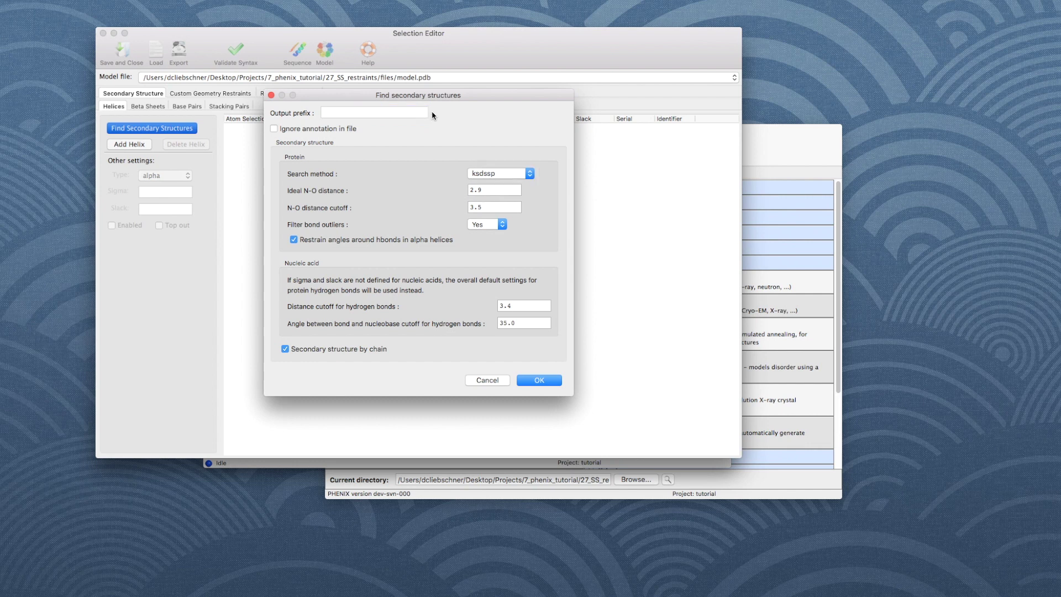
left_click(551, 381)
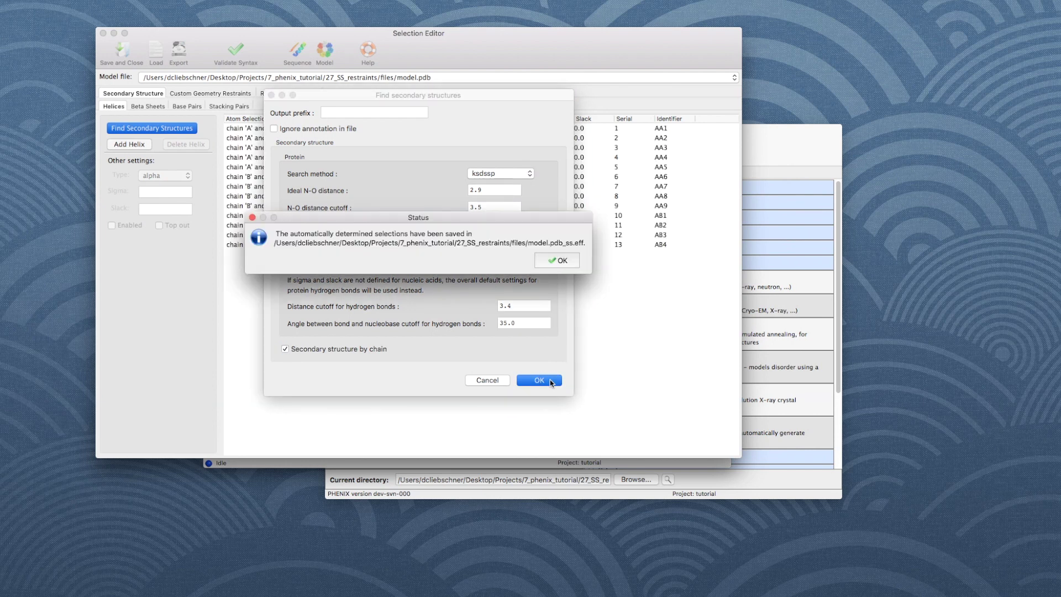
left_click(562, 261)
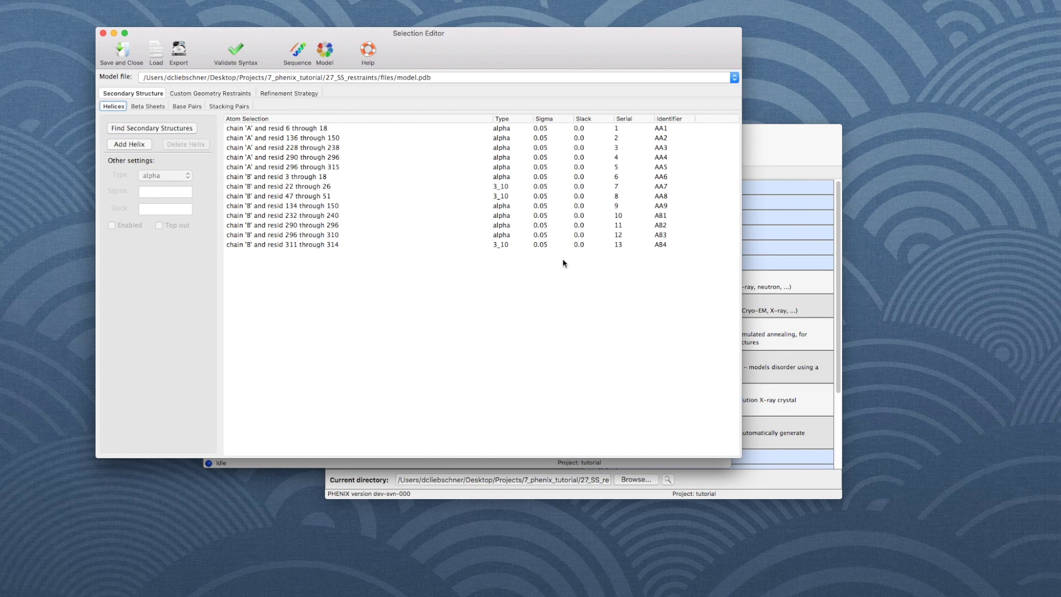
Step: Open the 3-D model viewer beside the table and inspect the first detected helix
left_click(152, 106)
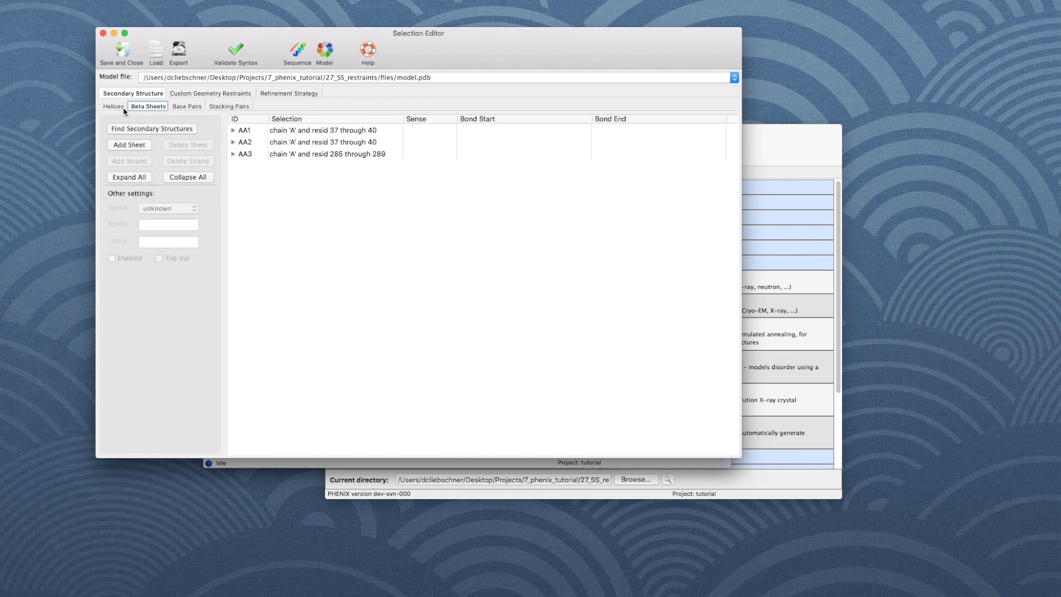
left_click(114, 107)
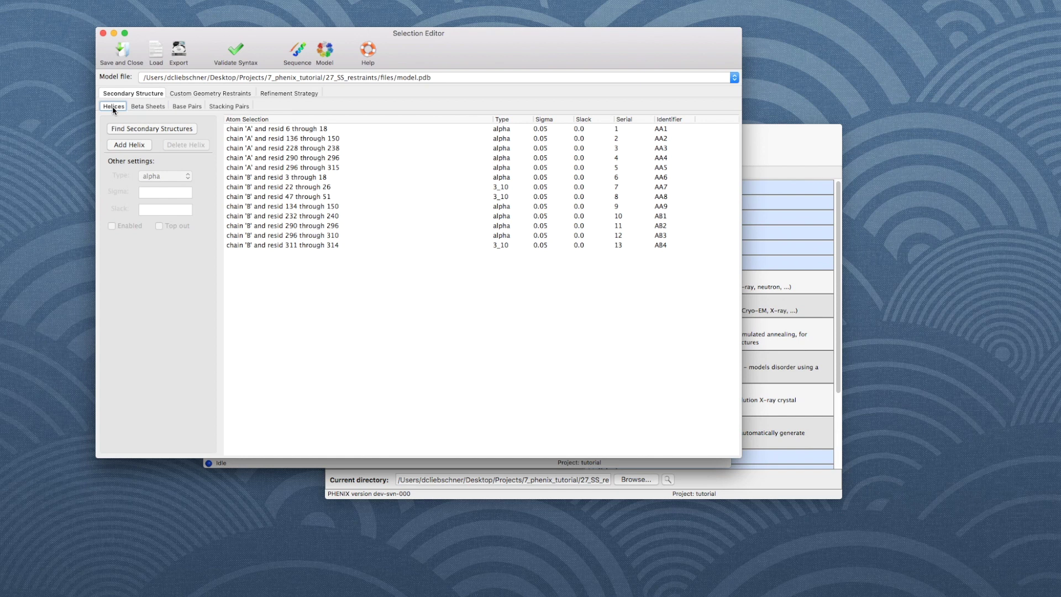
left_click(322, 59)
left_click_drag(340, 59, 729, 197)
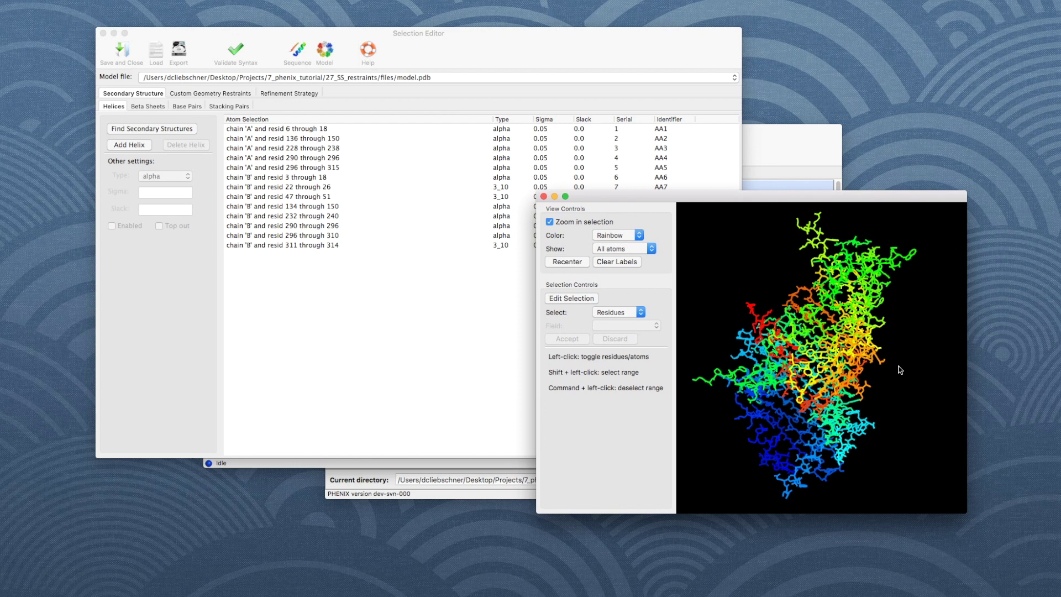
left_click_drag(901, 370, 847, 365)
left_click(308, 131)
left_click(927, 351)
left_click_drag(926, 350, 931, 375)
Step: Show all strands of sheet AA1 in the 3-D view and rotate to inspect them
left_click(163, 108)
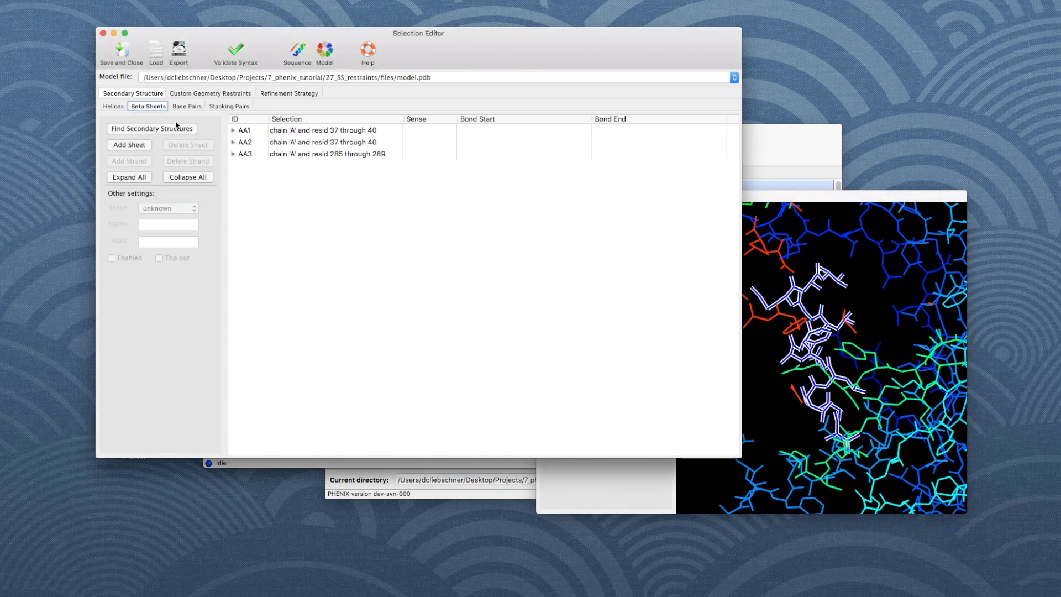
left_click(233, 130)
left_click(306, 131)
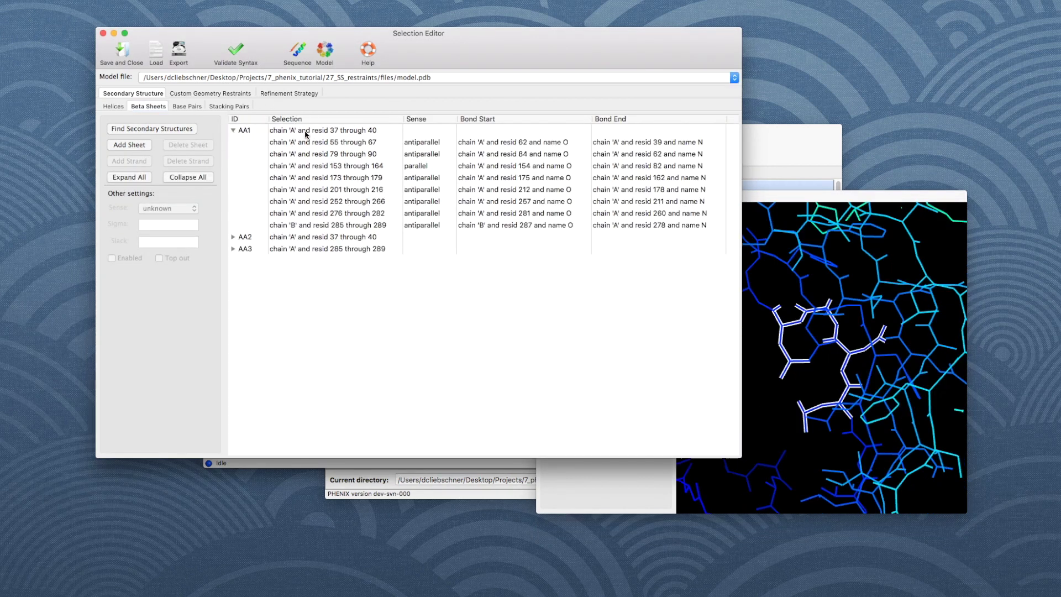
left_click(297, 226, "shift")
left_click_drag(957, 374, 741, 410)
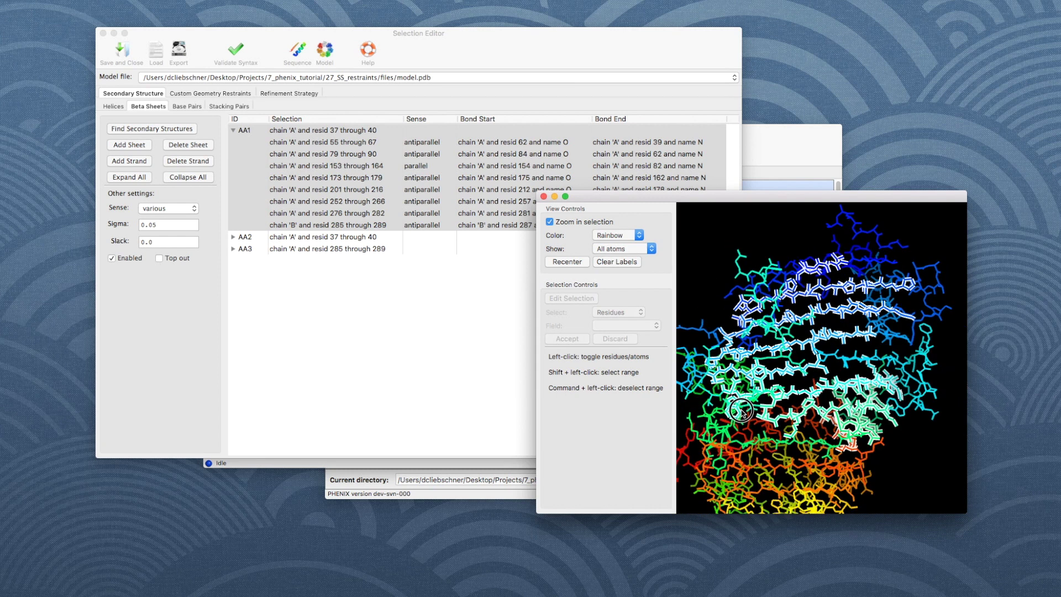
left_click(114, 106)
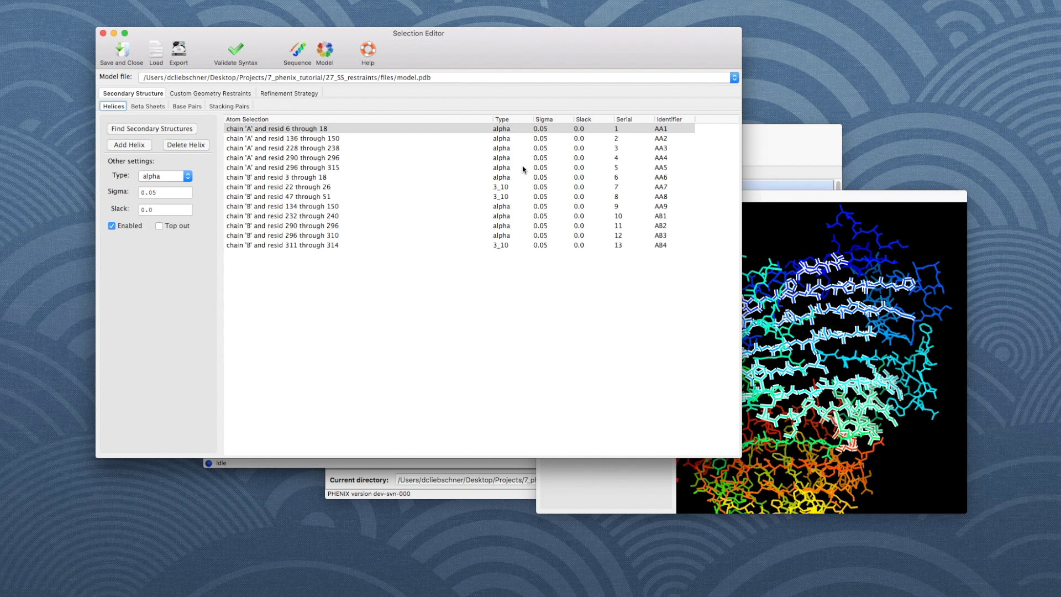
Step: Show helix AA5 (chain A, residues 296–315) in the 3-D view and rotate to inspect it
left_click(331, 170)
left_click(777, 197)
left_click_drag(753, 334, 784, 416)
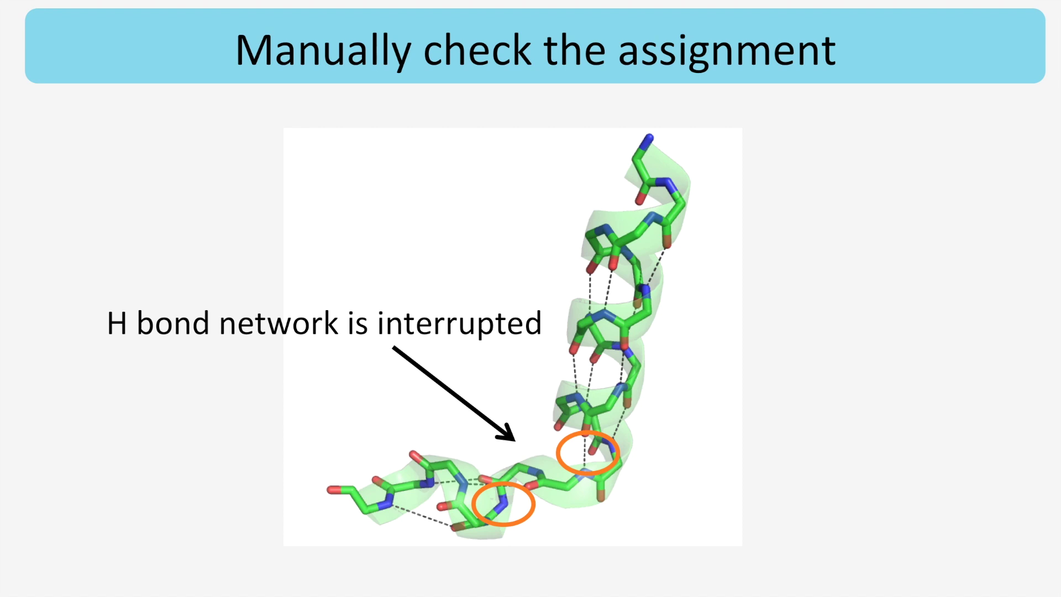
Step: Advance the slide animations to reveal the helix's correct residue range, 302–315
key("Right")
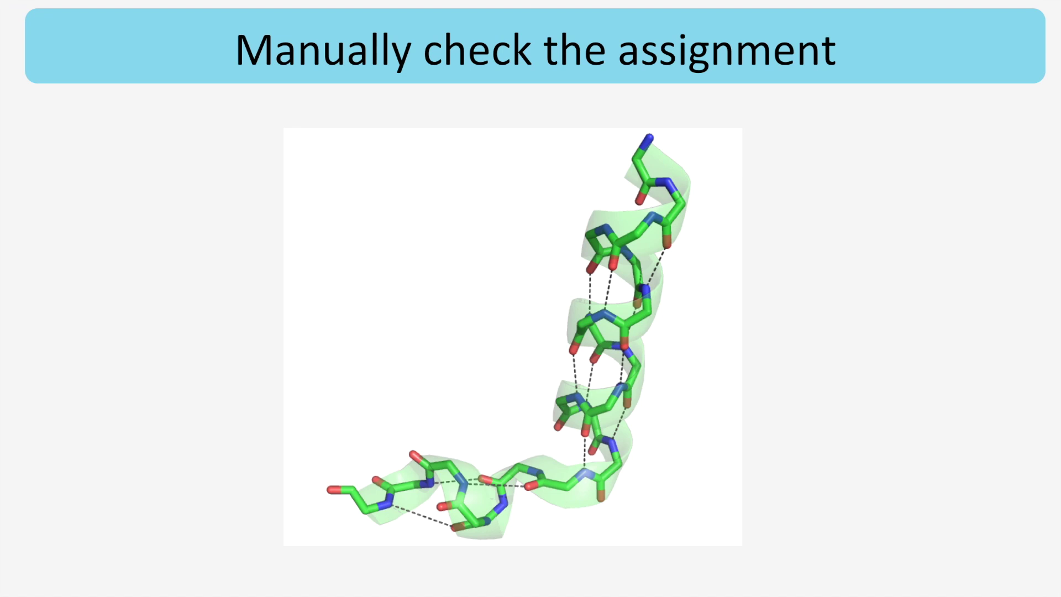
key("Right")
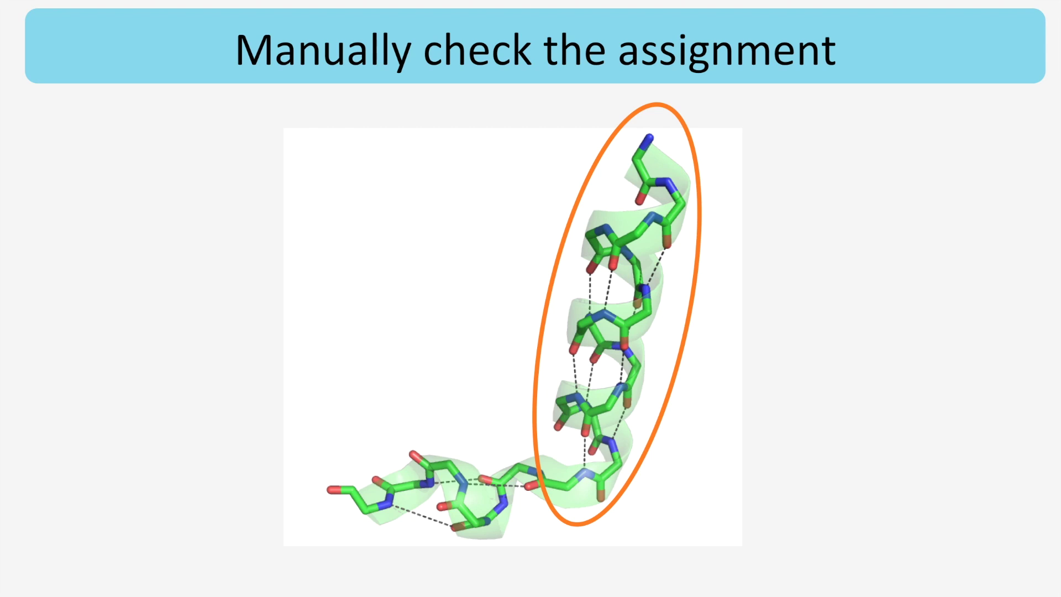
key("Right")
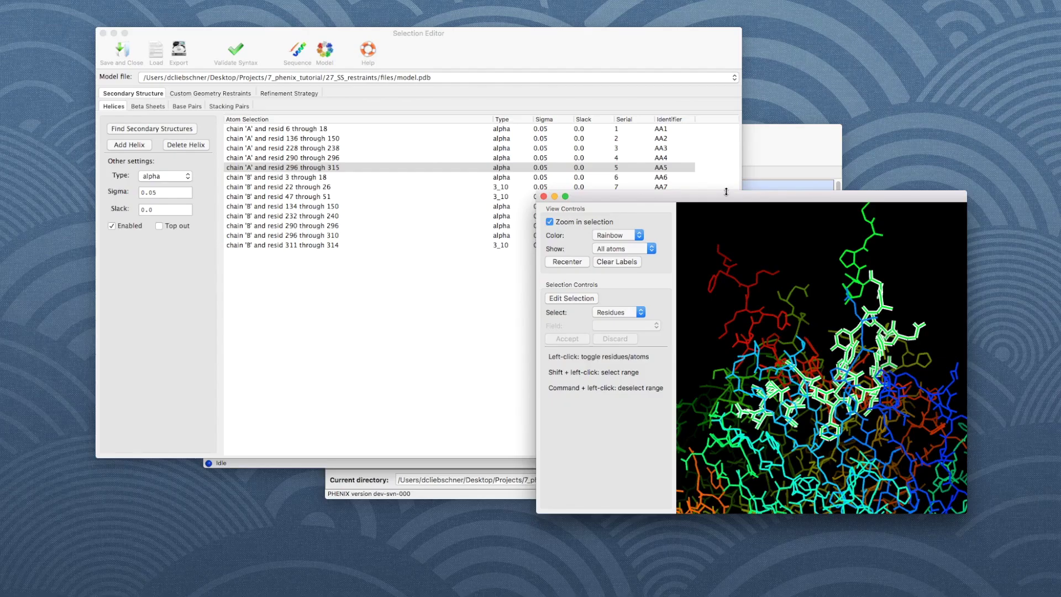
Step: Change helix AA5's atom selection to start at residue 302 instead of 296
double_click(293, 168)
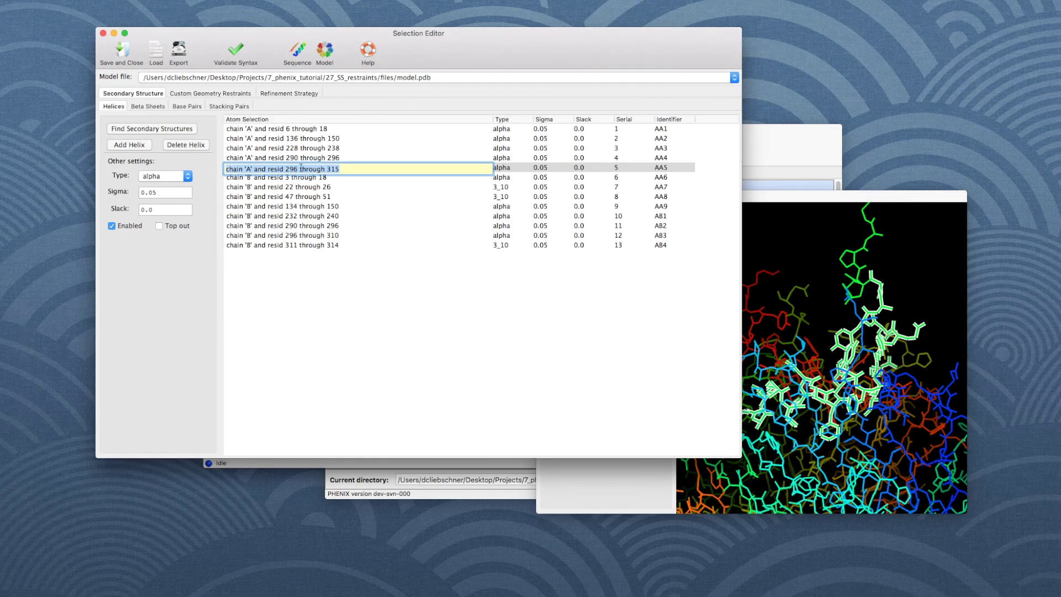
left_click(298, 169)
key("BackSpace")
key("BackSpace")
key("BackSpace")
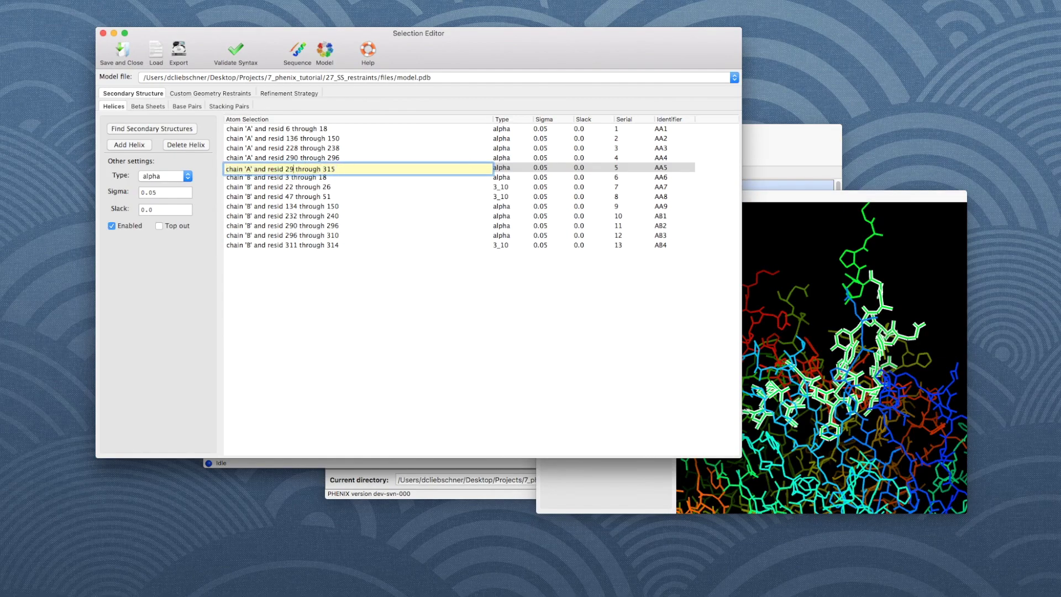
type("302")
left_click(360, 149)
Step: Close the 3-D viewer, save the restraint edits, and bring up the job's run options
left_click(832, 199)
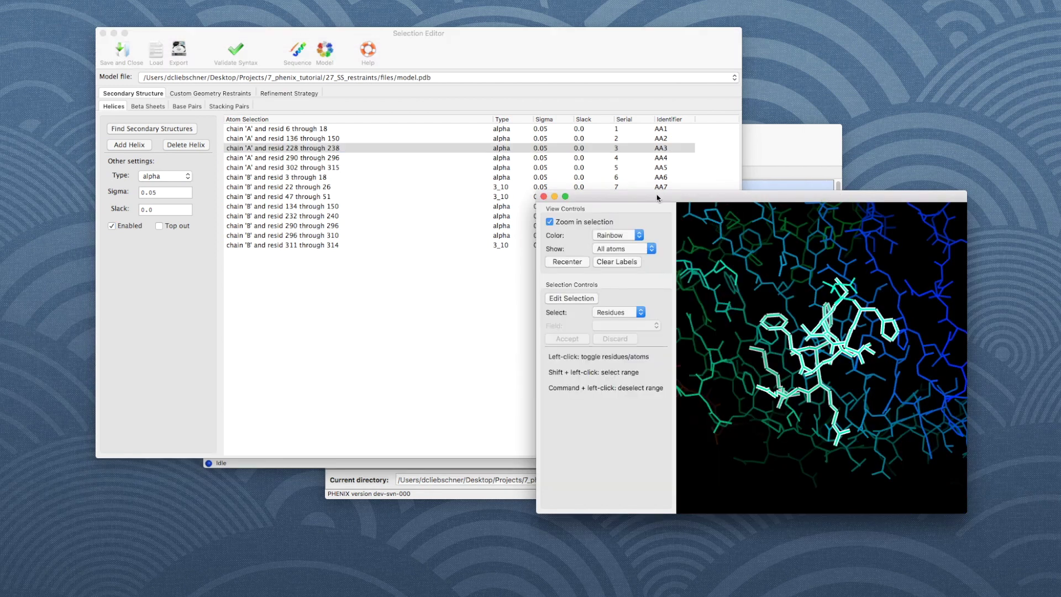
left_click(544, 197)
left_click(124, 61)
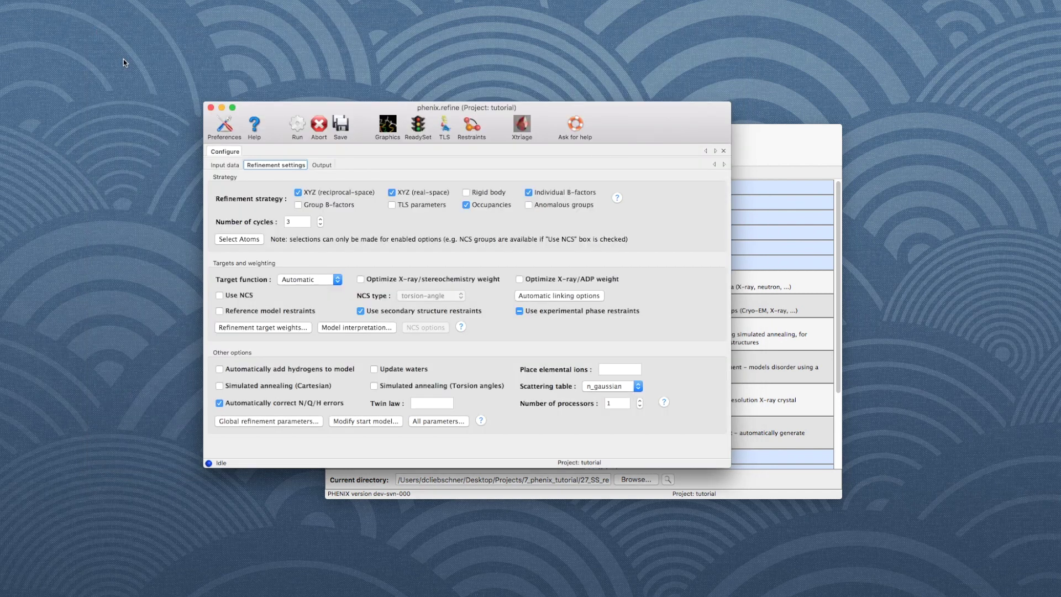
left_click(297, 125)
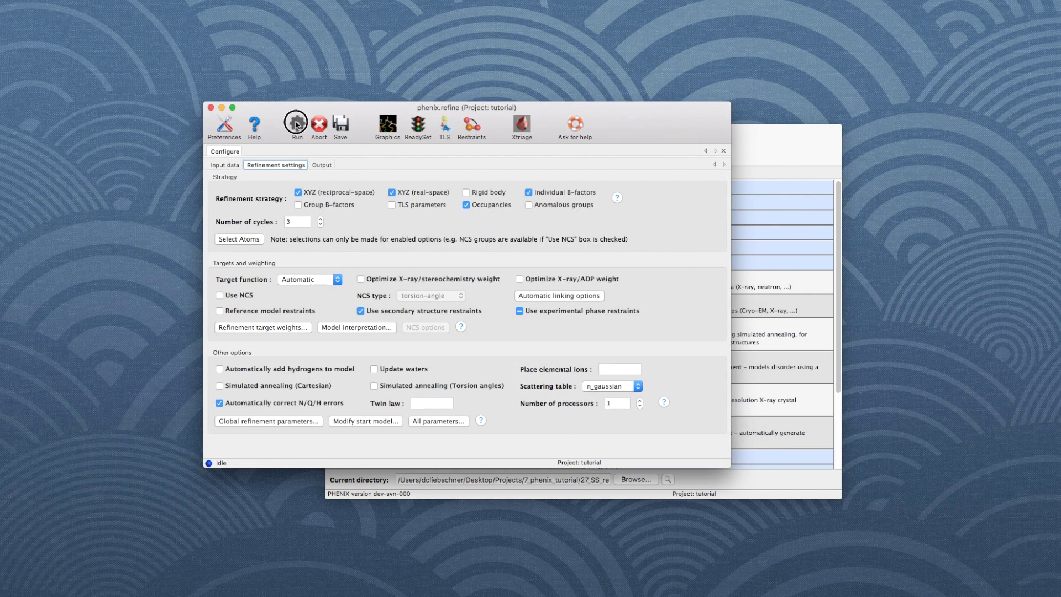